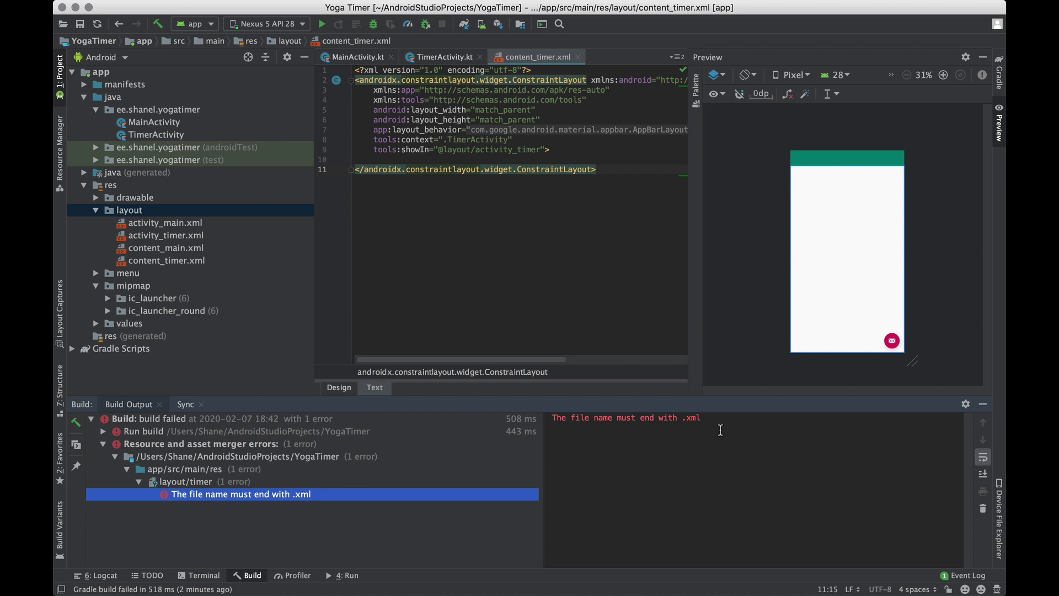
# Step: Note the layout/timer file error, then open the terminal and enter and list the app folder
pyautogui.moveTo(720, 426); pyautogui.dragTo(506, 408)
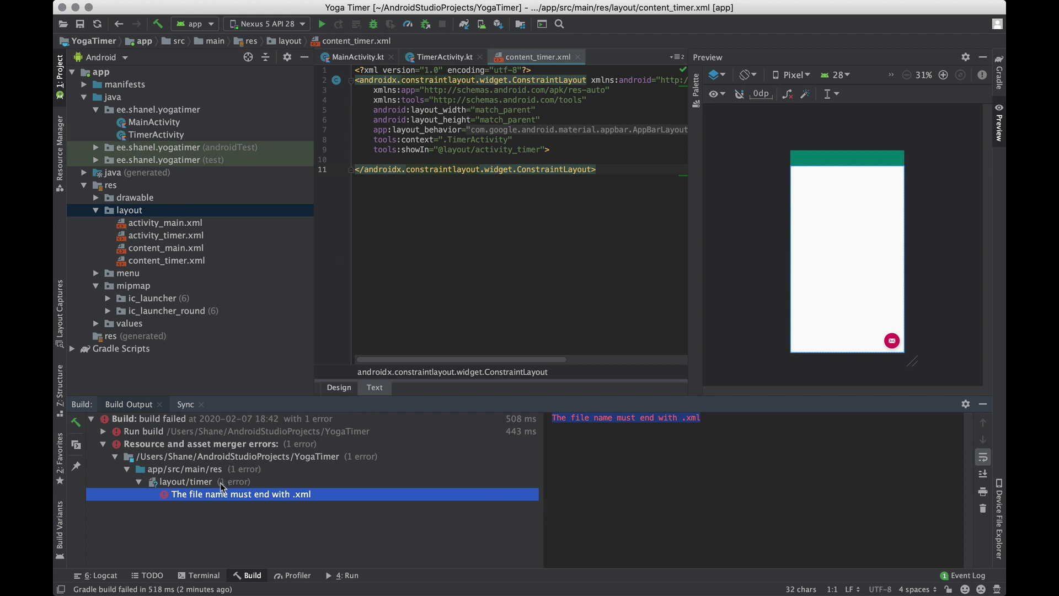
pyautogui.click(194, 482)
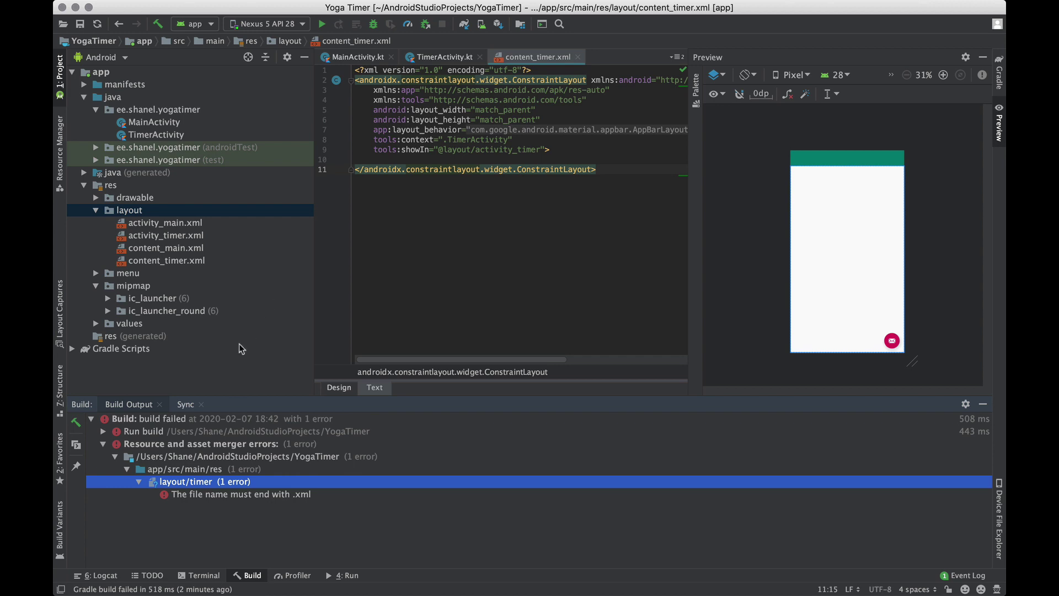
pyautogui.click(199, 575)
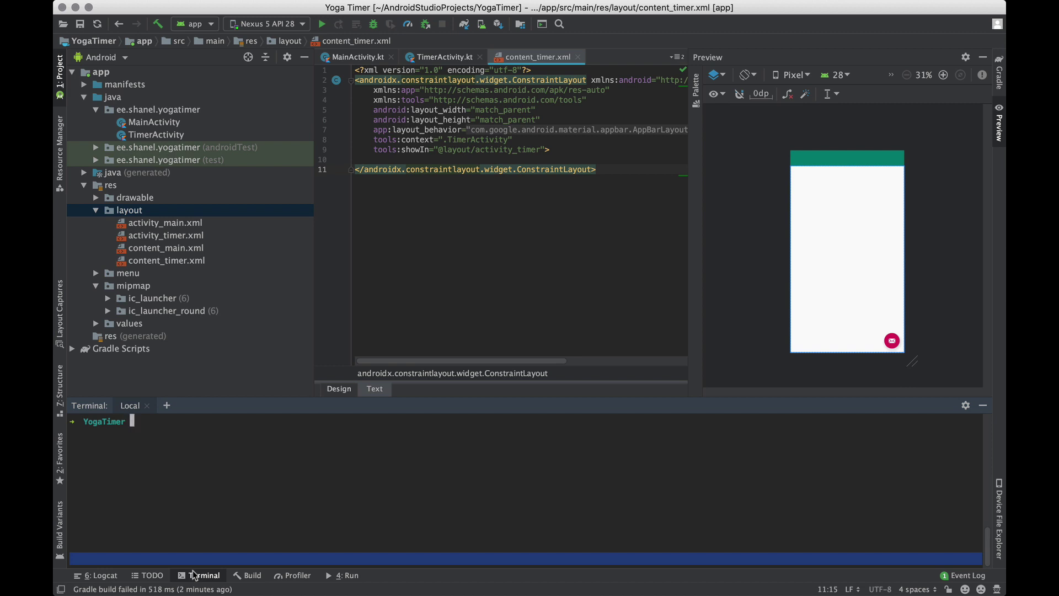
pyautogui.write('cd ')
pyautogui.write('app/')
pyautogui.write('java/')
pyautogui.press('BackSpace')
pyautogui.press('BackSpace')
pyautogui.press('BackSpace')
pyautogui.press('BackSpace')
pyautogui.press('BackSpace')
pyautogui.press('BackSpace')
pyautogui.write('pp')
pyautogui.press('Return')
pyautogui.write('ls')
pyautogui.press('Return')
pyautogui.write('cd src')
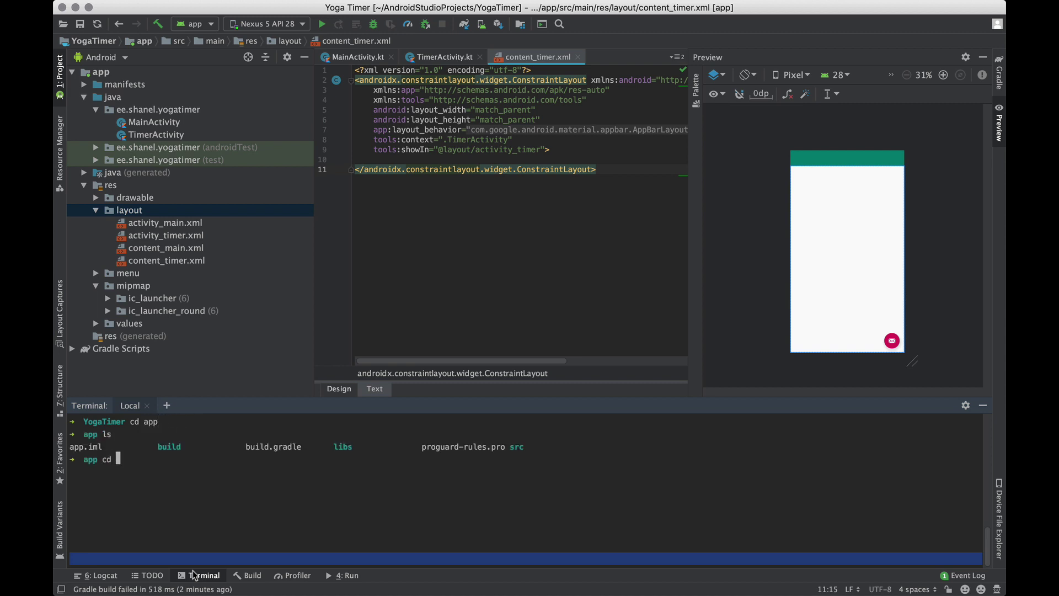
# Step: Descend through src and main into res, listing each folder with ls
pyautogui.press('Return')
pyautogui.write('ls')
pyautogui.press('Return')
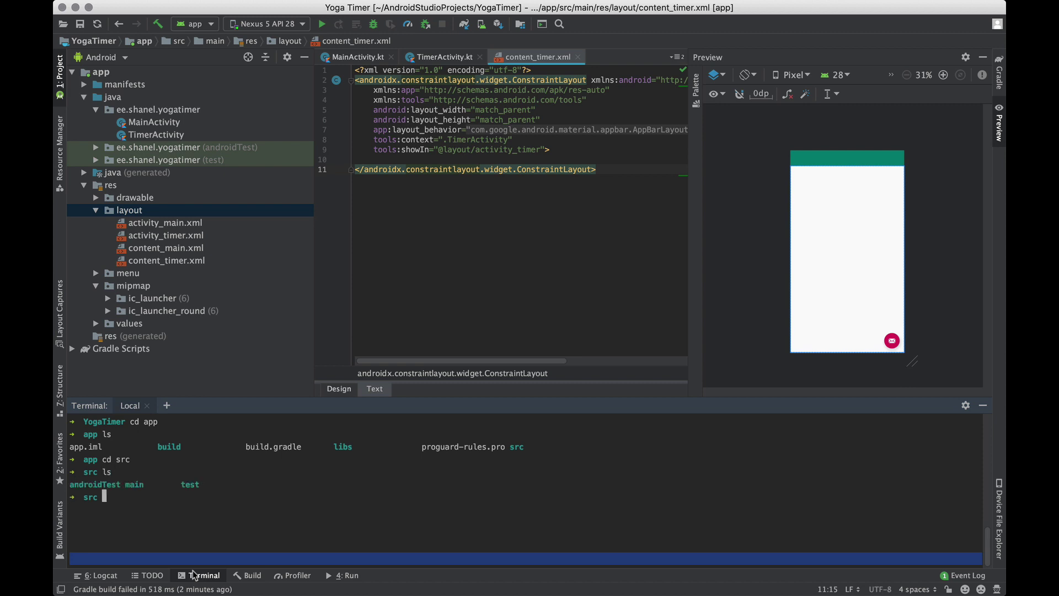
pyautogui.write('cd main')
pyautogui.press('Return')
pyautogui.write('ls')
pyautogui.press('Return')
pyautogui.write('cd res')
pyautogui.press('Return')
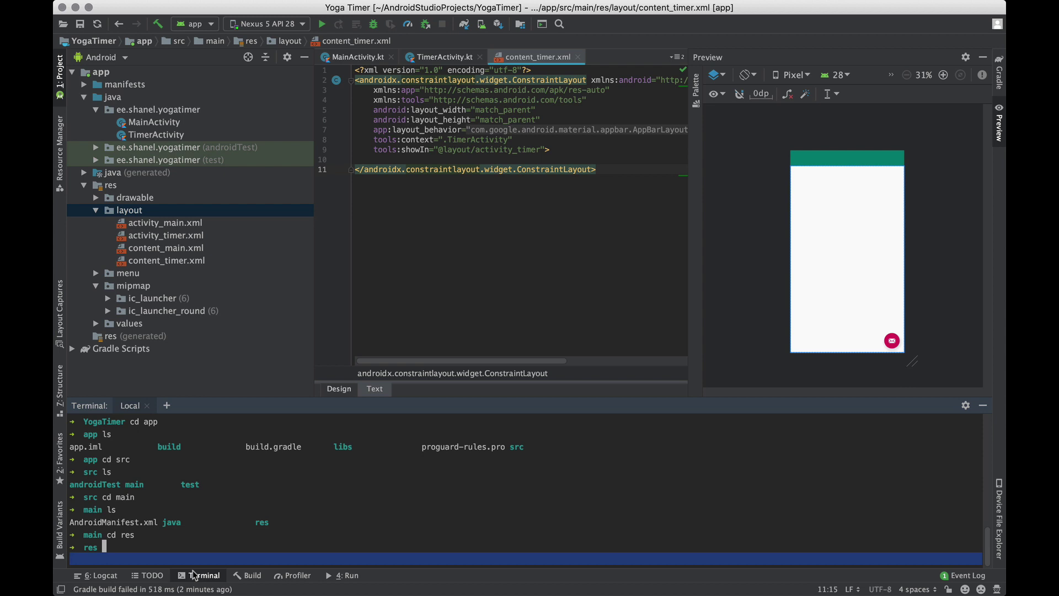
pyautogui.write('ls')
pyautogui.press('Return')
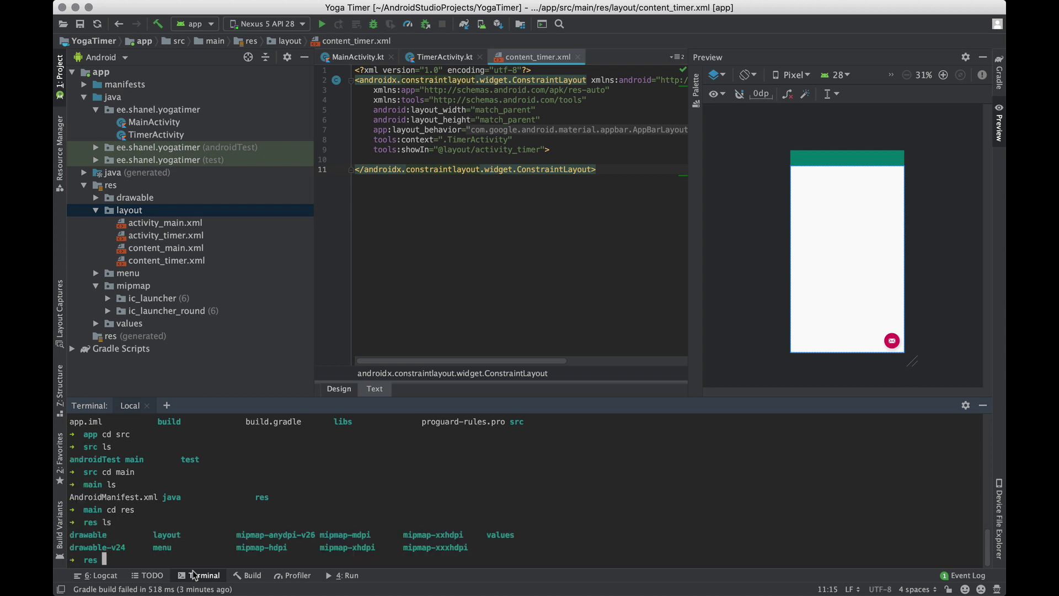
pyautogui.write('cd ')
pyautogui.write('lay')
# Step: Enter the layout folder and list it, revealing the stray timer entry
pyautogui.press('Tab')
pyautogui.press('Return')
pyautogui.write('ls')
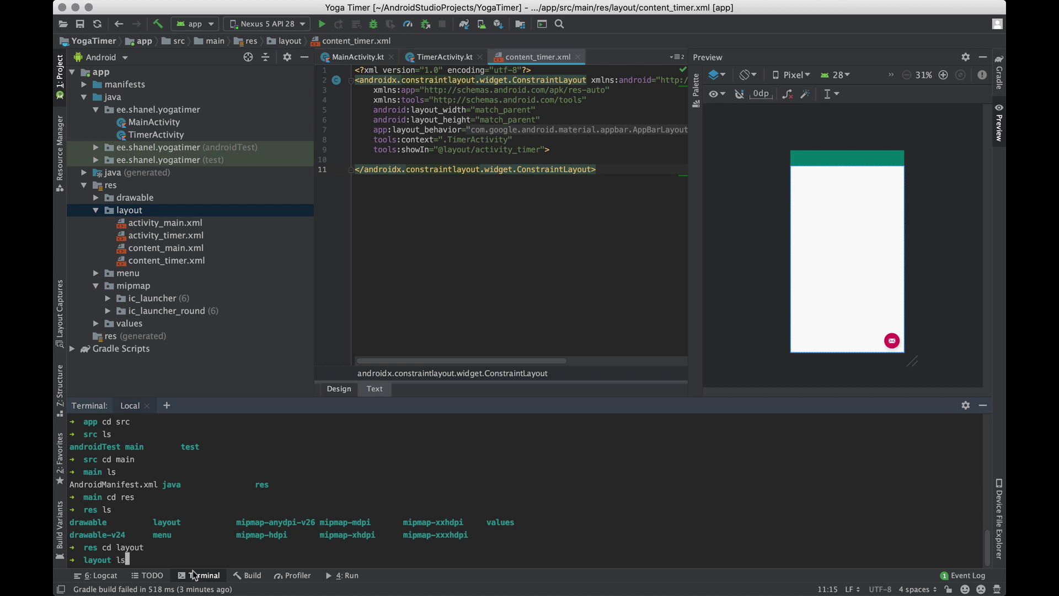
pyautogui.press('Return')
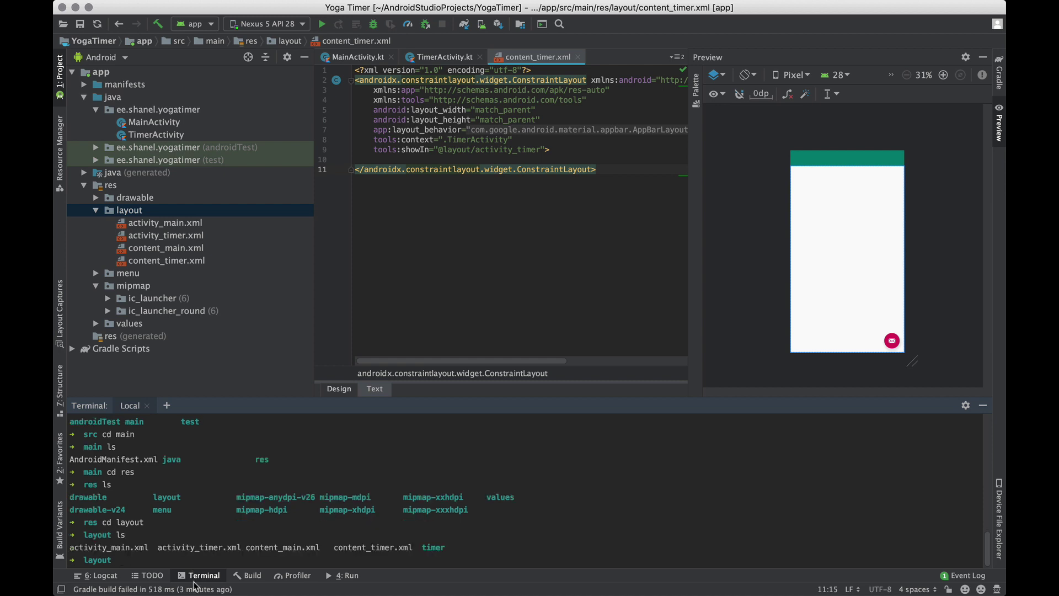
# Step: Confirm the timer folder is empty, return to layout, and run rm -R timer
pyautogui.moveTo(423, 547); pyautogui.dragTo(451, 552)
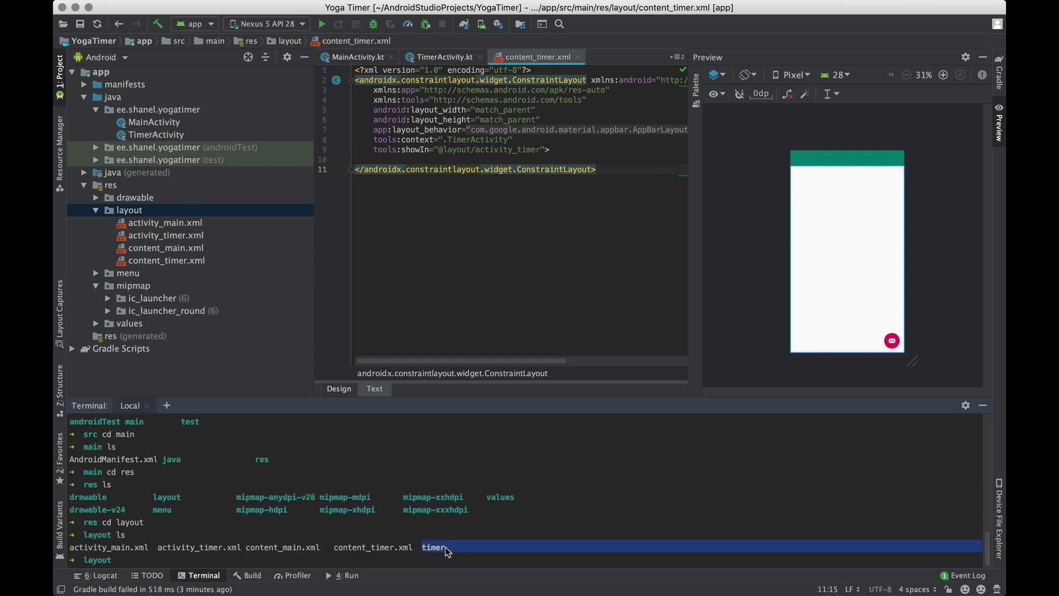
pyautogui.write('cd timer')
pyautogui.press('Return')
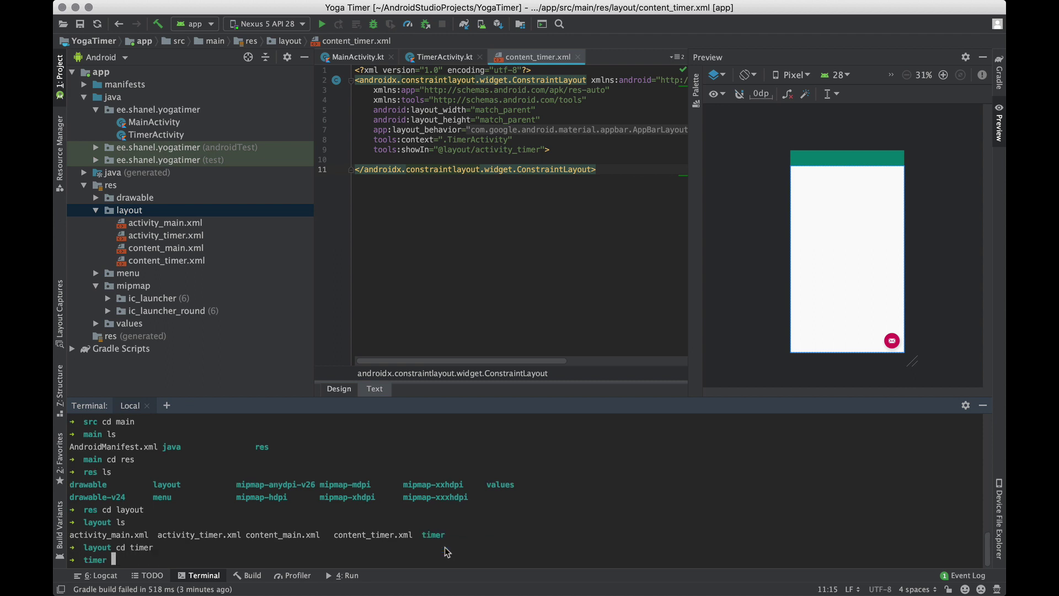
pyautogui.write('ls')
pyautogui.press('Return')
pyautogui.write('..')
pyautogui.press('Return')
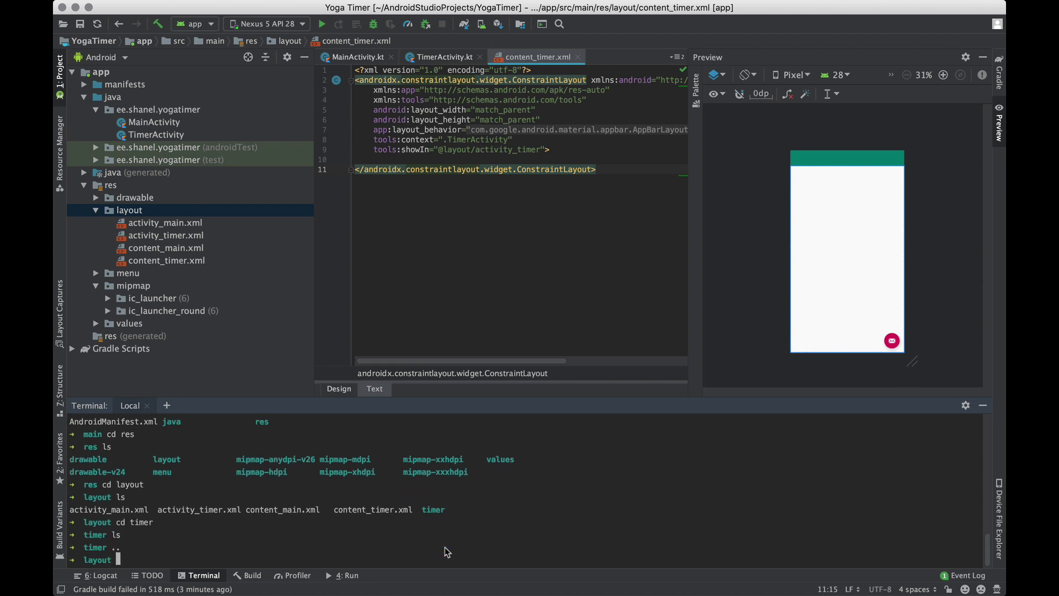
pyautogui.write('rm -R')
pyautogui.write(' timer')
pyautogui.press('Return')
# Step: Rerun 'app' from the 4: Run tab to rebuild and reinstall Yoga Timer
pyautogui.click(339, 575)
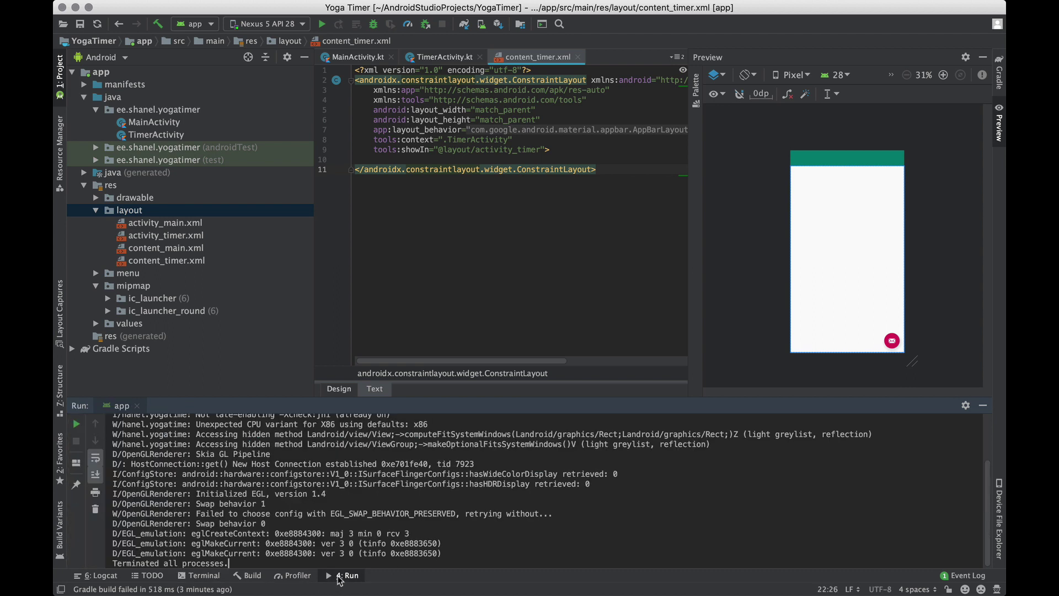
pyautogui.click(79, 425)
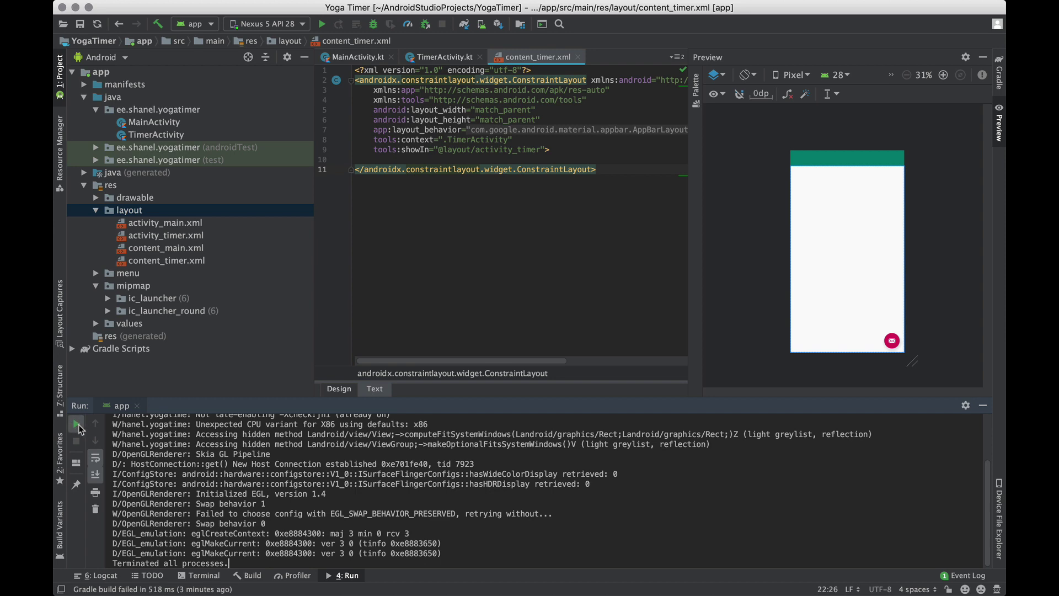